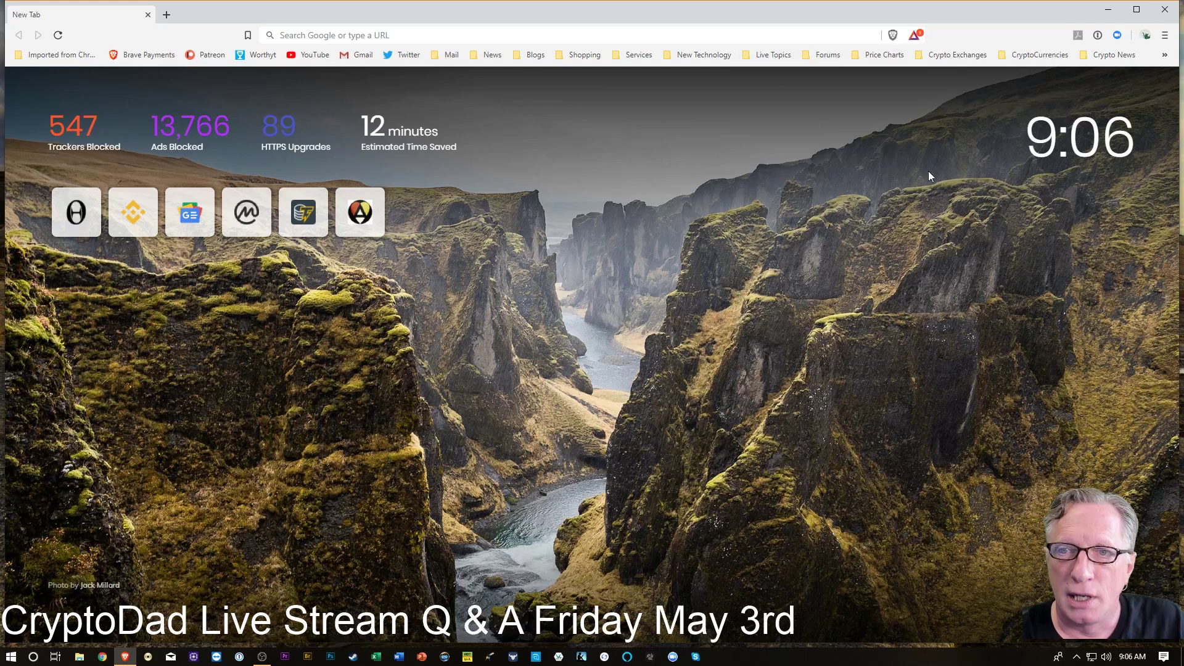
Log in to Binance from the bookmark with saved 1Password credentials, the slider puzzle and authenticator code.
{"action": "left_click", "coordinate": [957, 56]}
{"action": "left_click", "coordinate": [966, 118]}
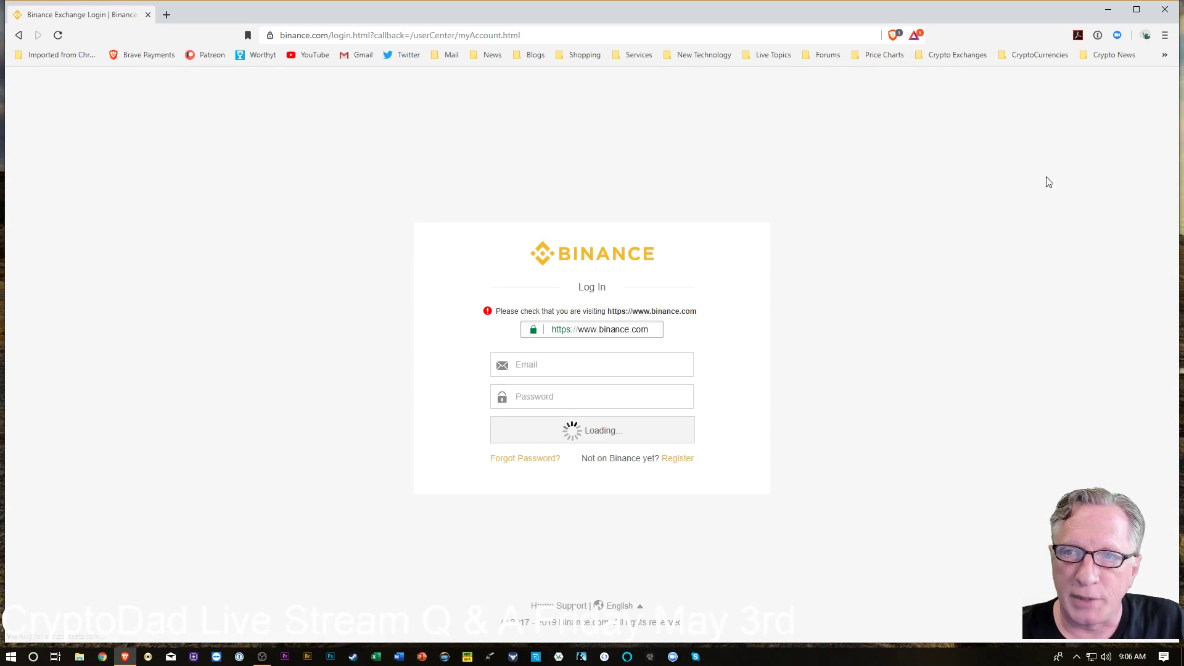
{"action": "left_click", "coordinate": [1097, 36]}
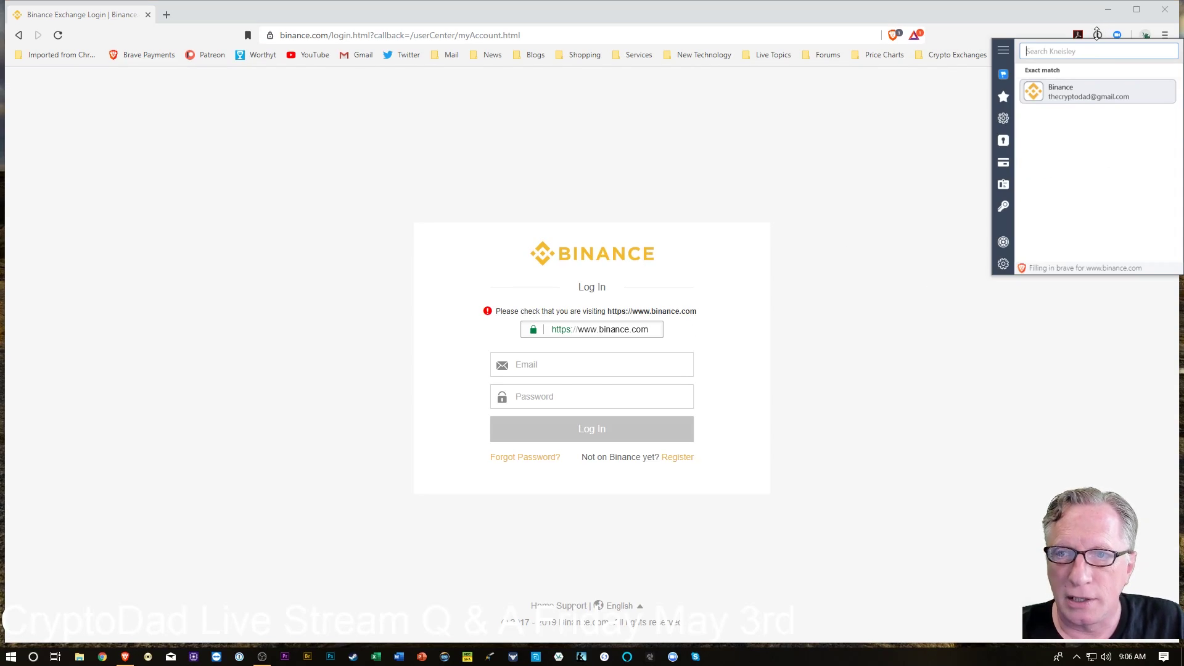
{"action": "left_click", "coordinate": [1063, 94]}
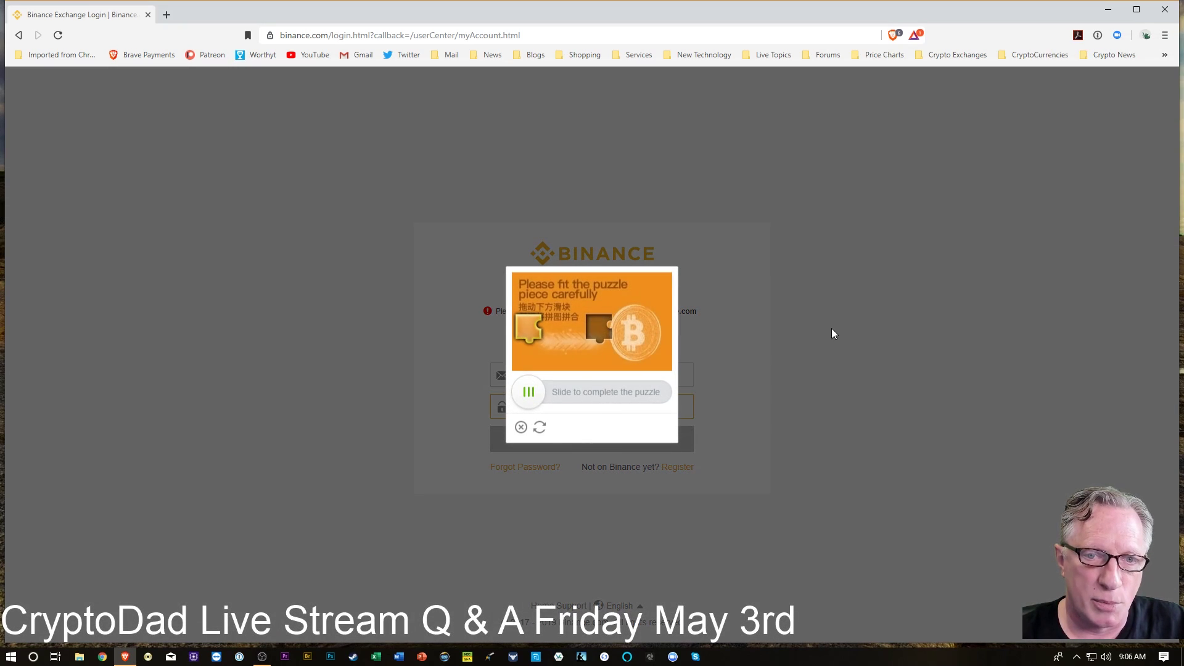
{"action": "left_click_drag", "start_coordinate": [527, 394], "coordinate": [596, 398]}
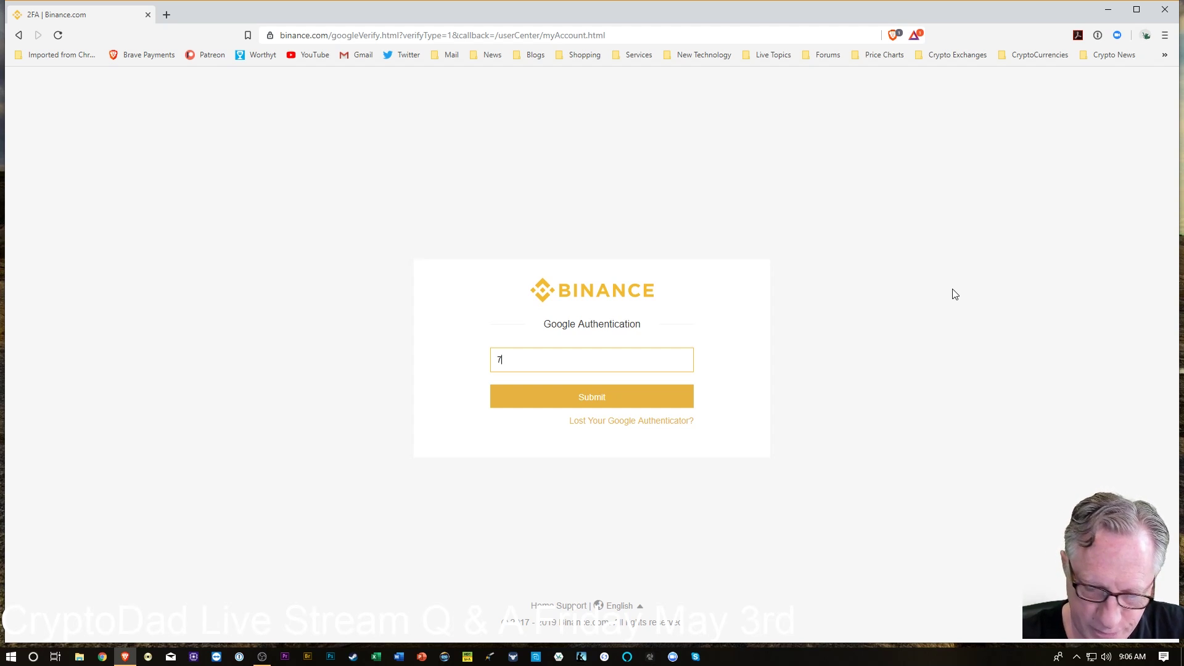
{"action": "type", "text": "5"}
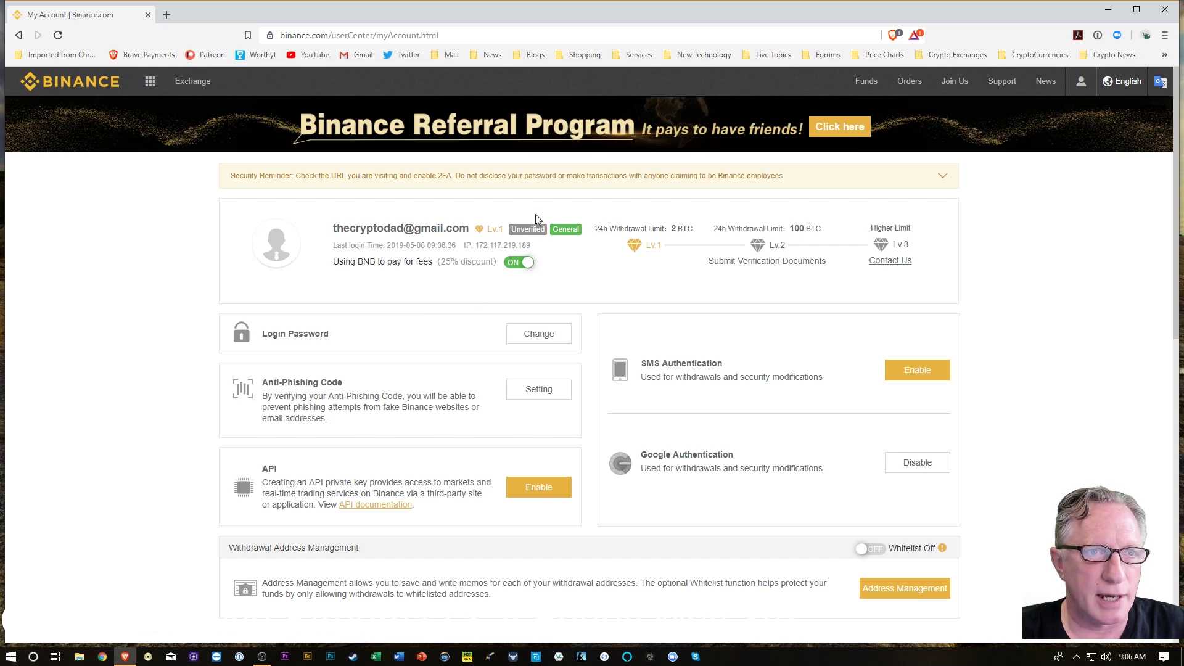
Go from the Binance homepage to account settings and open Disable for Google Authentication.
{"action": "left_click", "coordinate": [46, 88]}
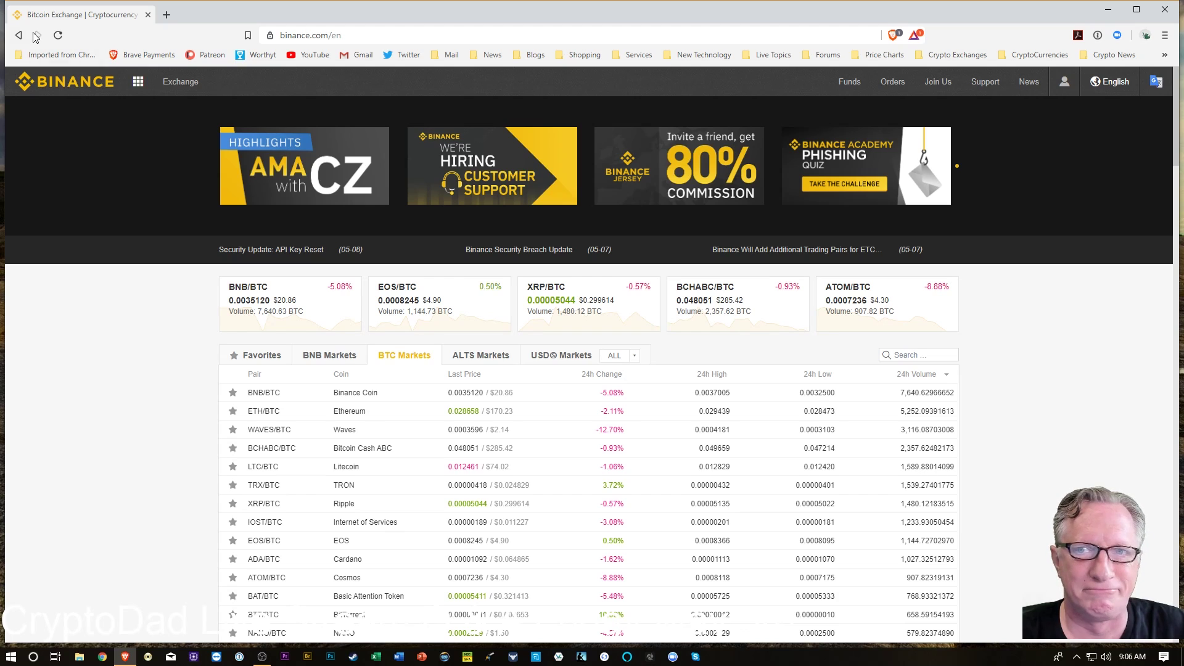
{"action": "mouse_move", "coordinate": [1063, 89]}
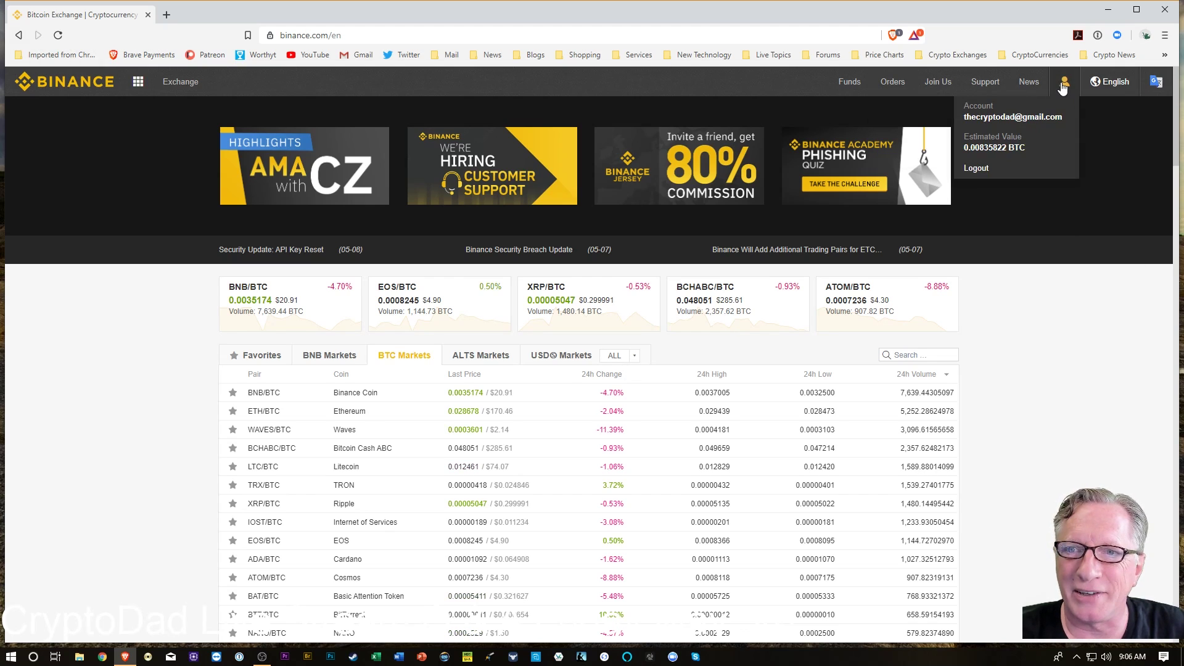
{"action": "left_click", "coordinate": [1048, 115]}
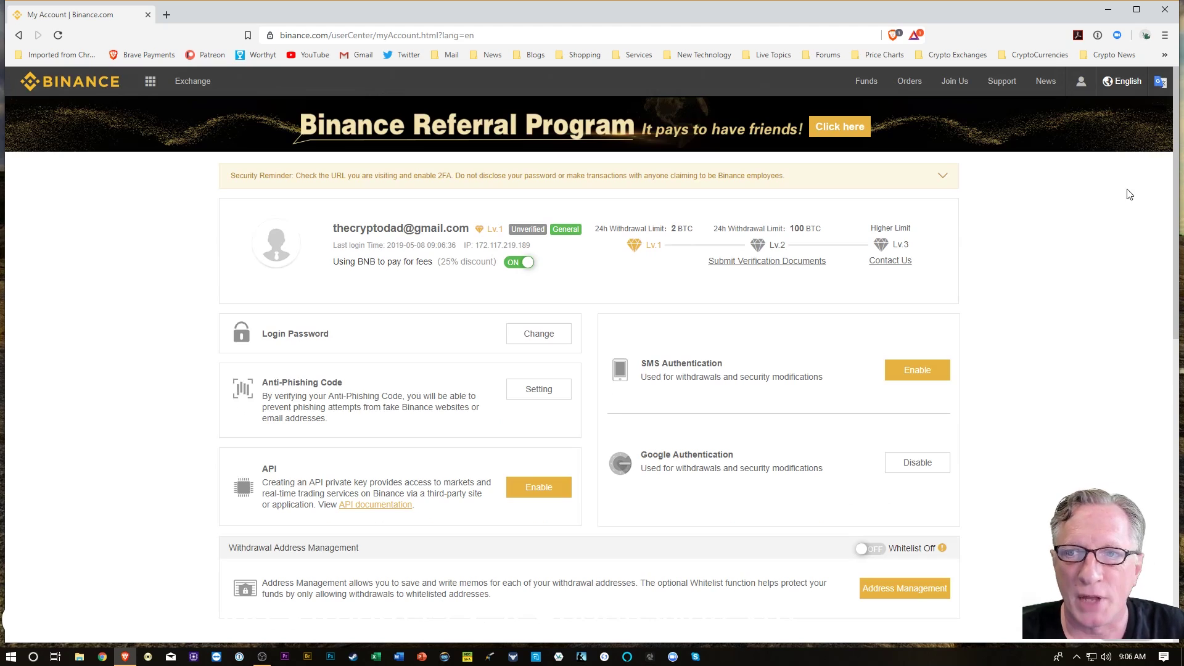
{"action": "mouse_move", "coordinate": [1079, 85]}
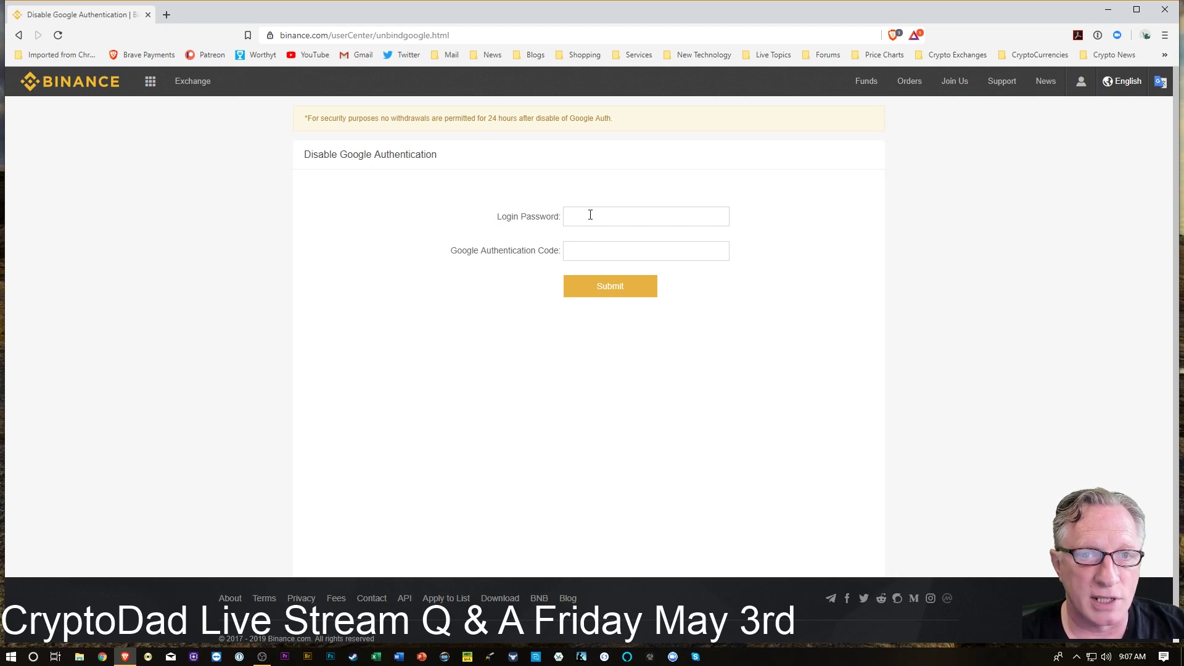
Paste the saved Binance password from 1Password, enter the authenticator code, and submit the disable request.
{"action": "left_click", "coordinate": [590, 214]}
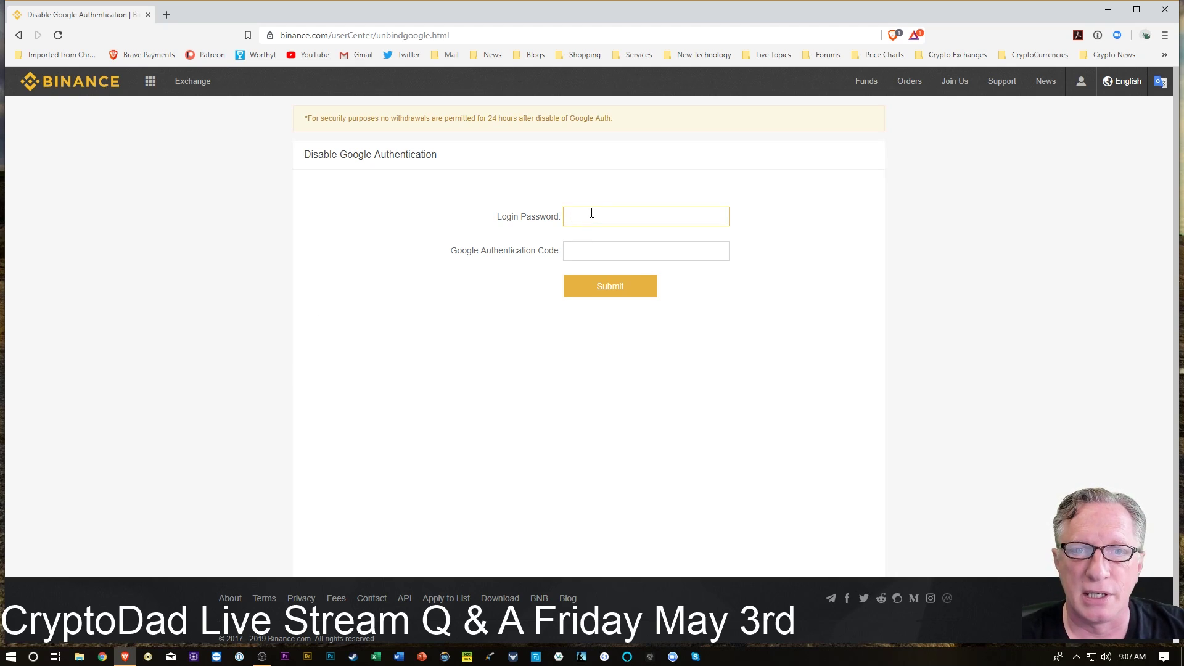
{"action": "left_click", "coordinate": [1098, 34]}
{"action": "right_click", "coordinate": [1045, 95]}
{"action": "mouse_move", "coordinate": [1076, 127]}
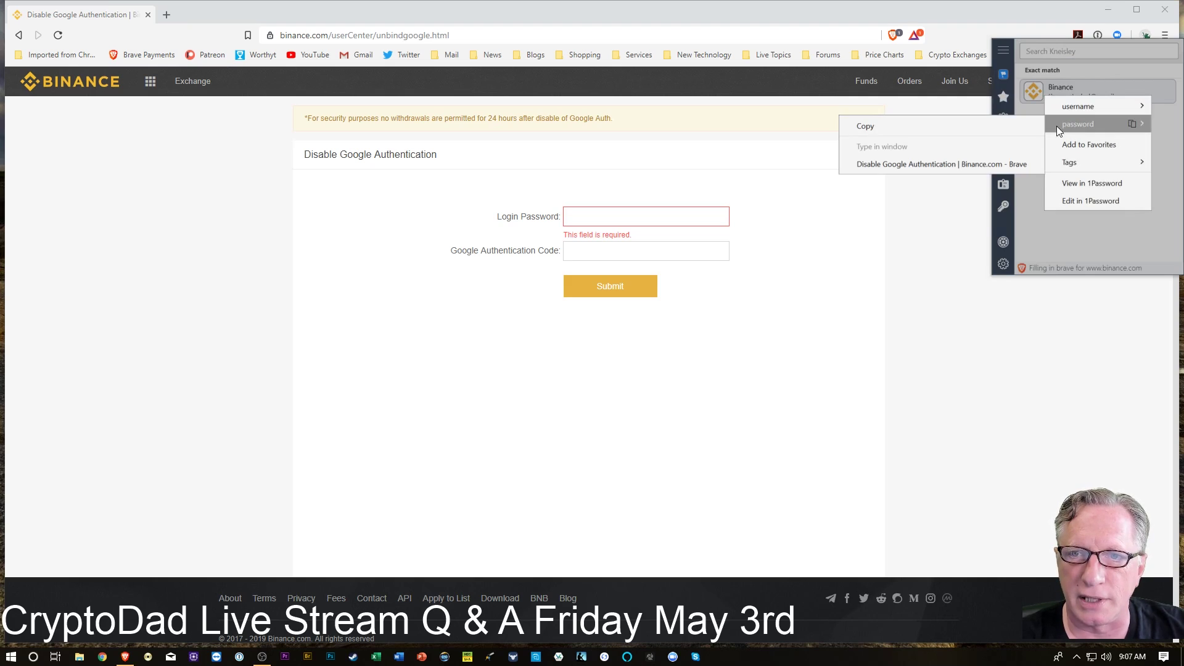
{"action": "left_click", "coordinate": [962, 127]}
{"action": "right_click", "coordinate": [578, 220]}
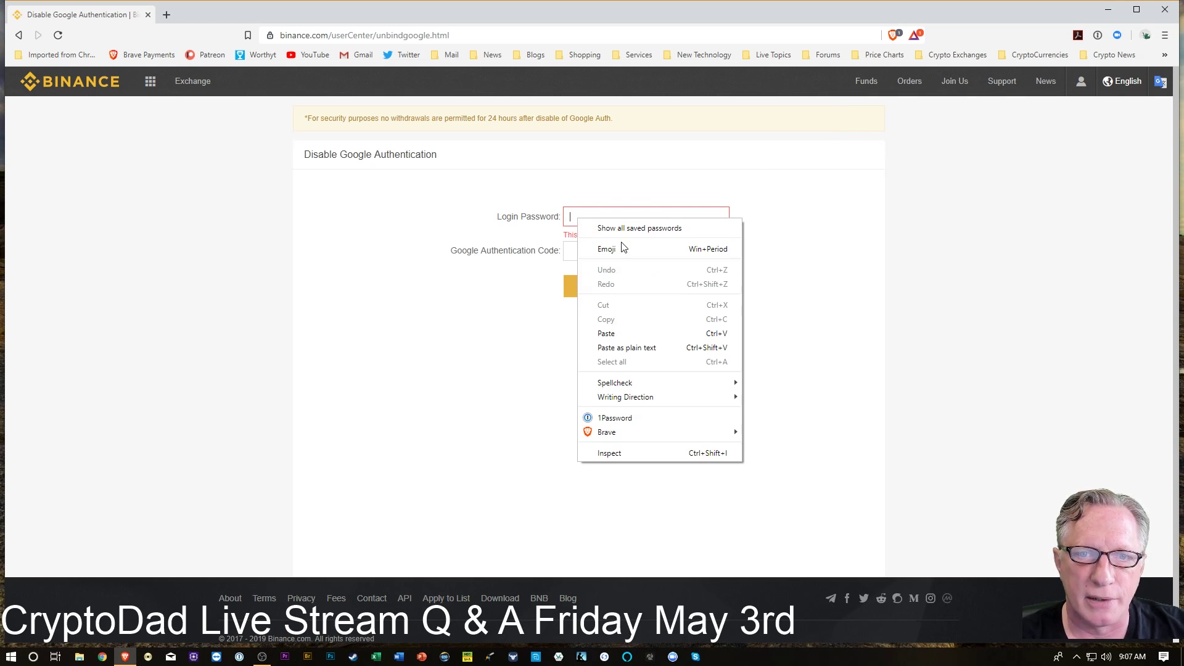
{"action": "left_click", "coordinate": [611, 334]}
{"action": "left_click", "coordinate": [574, 251]}
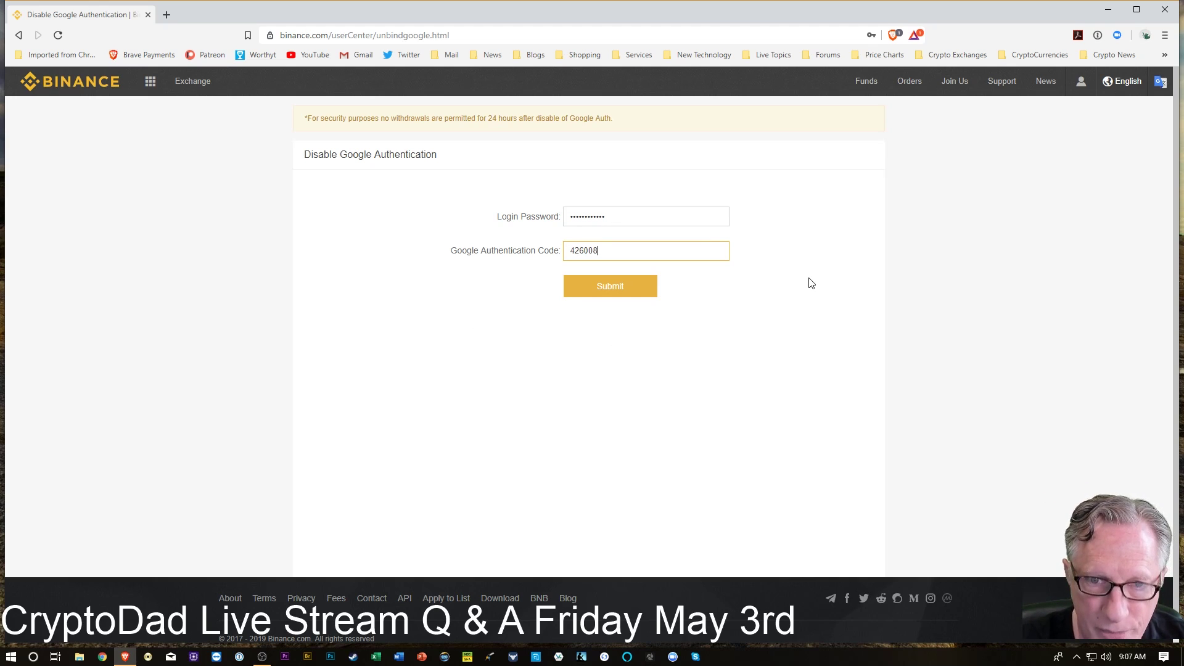
{"action": "left_click", "coordinate": [607, 293]}
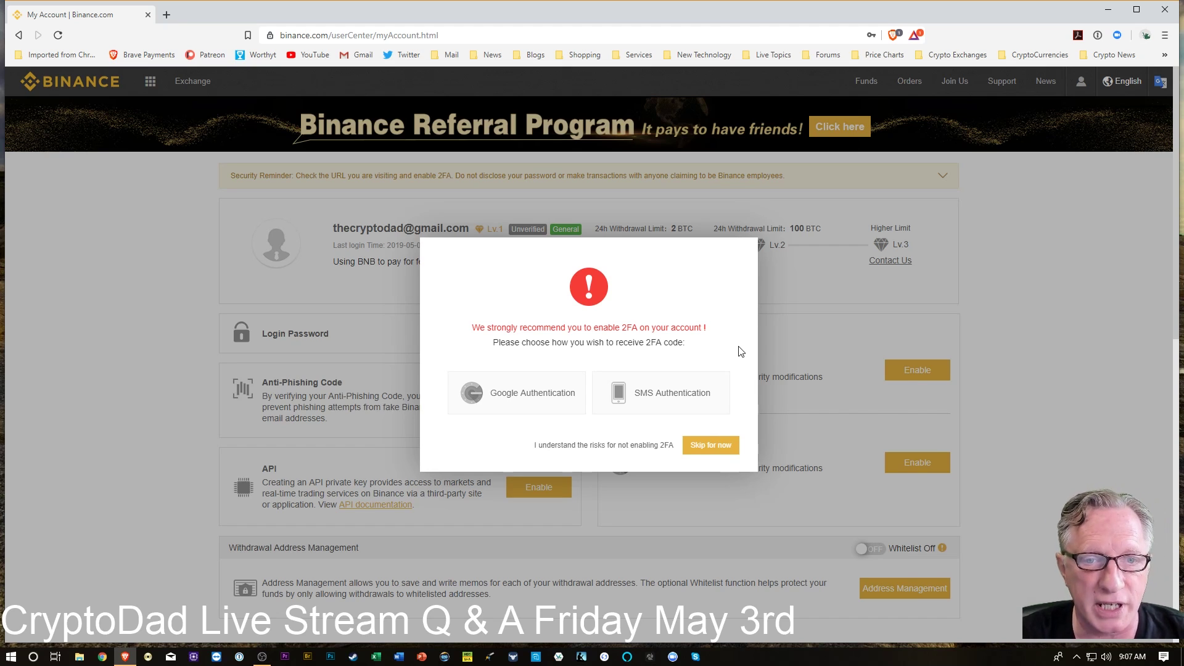
Pick Google Authentication as the 2FA method and move the mirrored phone's Authenticator window left.
{"action": "left_click", "coordinate": [505, 399]}
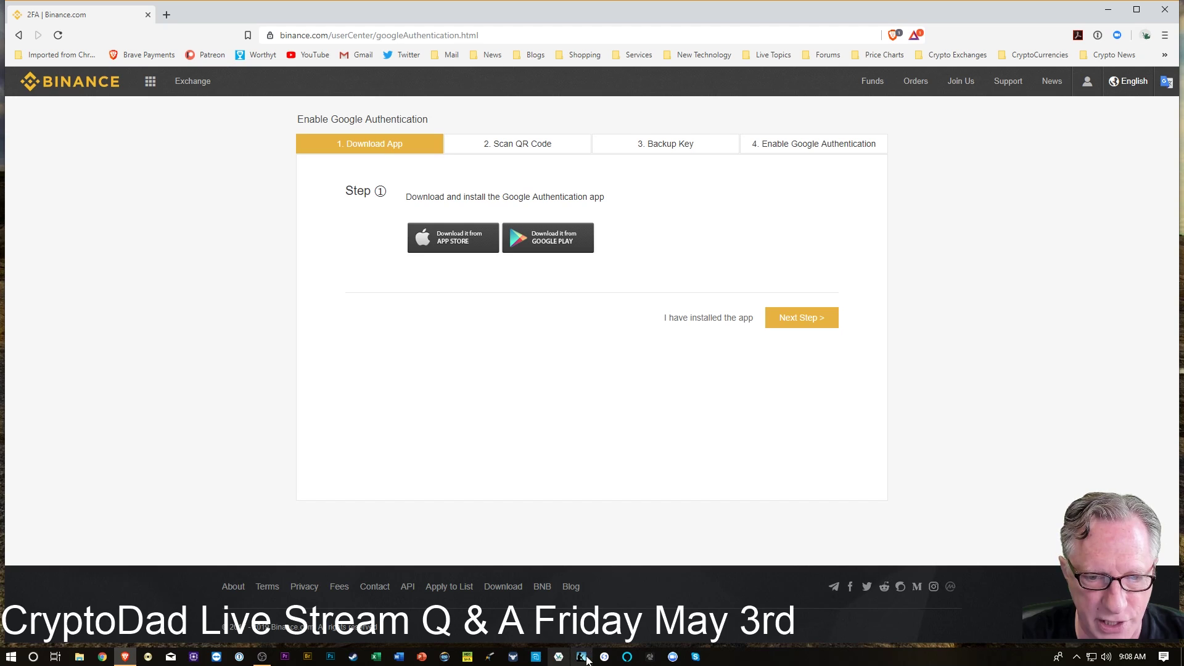
{"action": "left_click", "coordinate": [445, 658]}
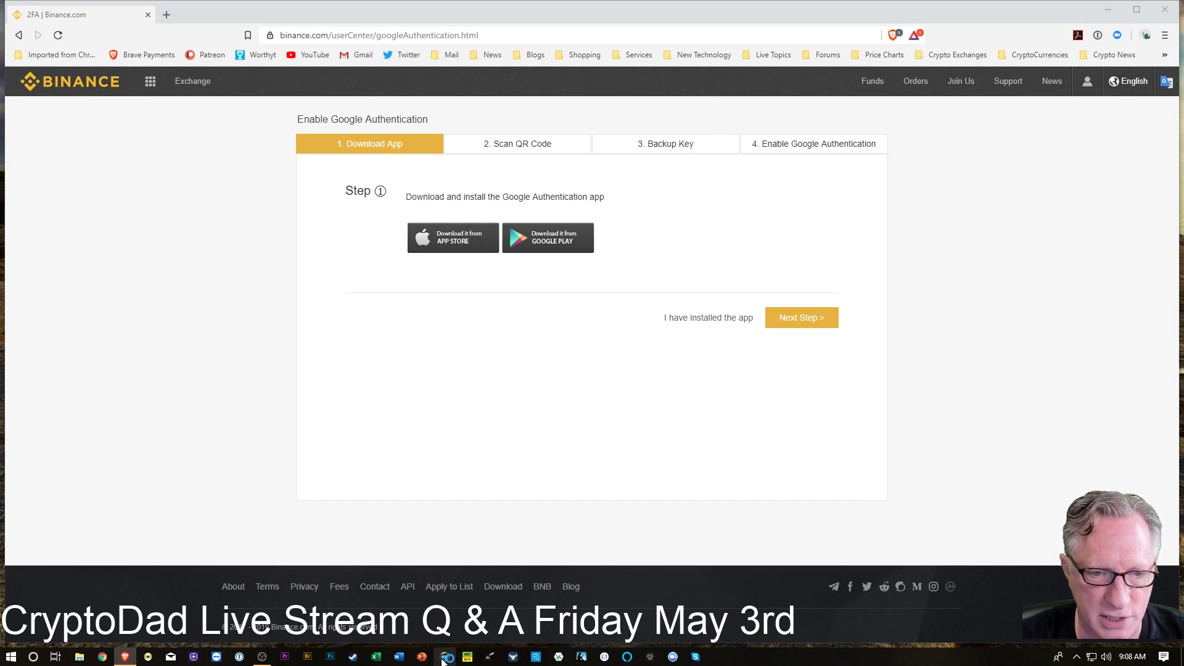
{"action": "left_click", "coordinate": [444, 657]}
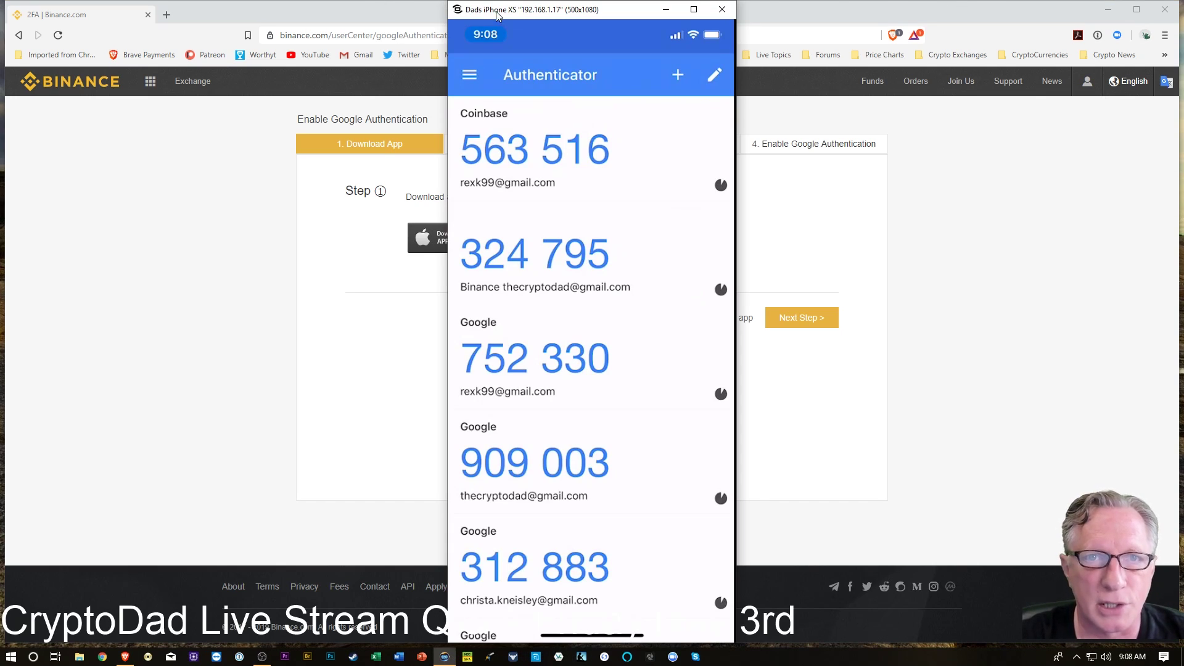
{"action": "left_click_drag", "start_coordinate": [605, 12], "coordinate": [203, 18]}
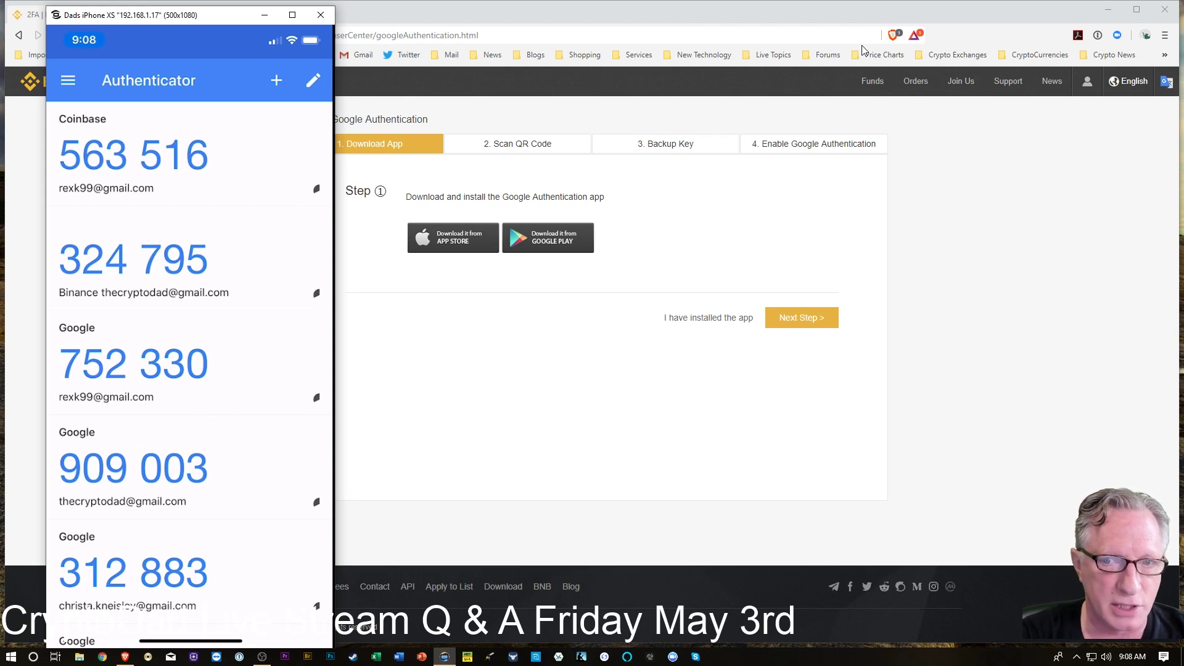
Go past the Download App step to Scan QR Code and dismiss the Crypto Traders Pro notification.
{"action": "left_click", "coordinate": [805, 323]}
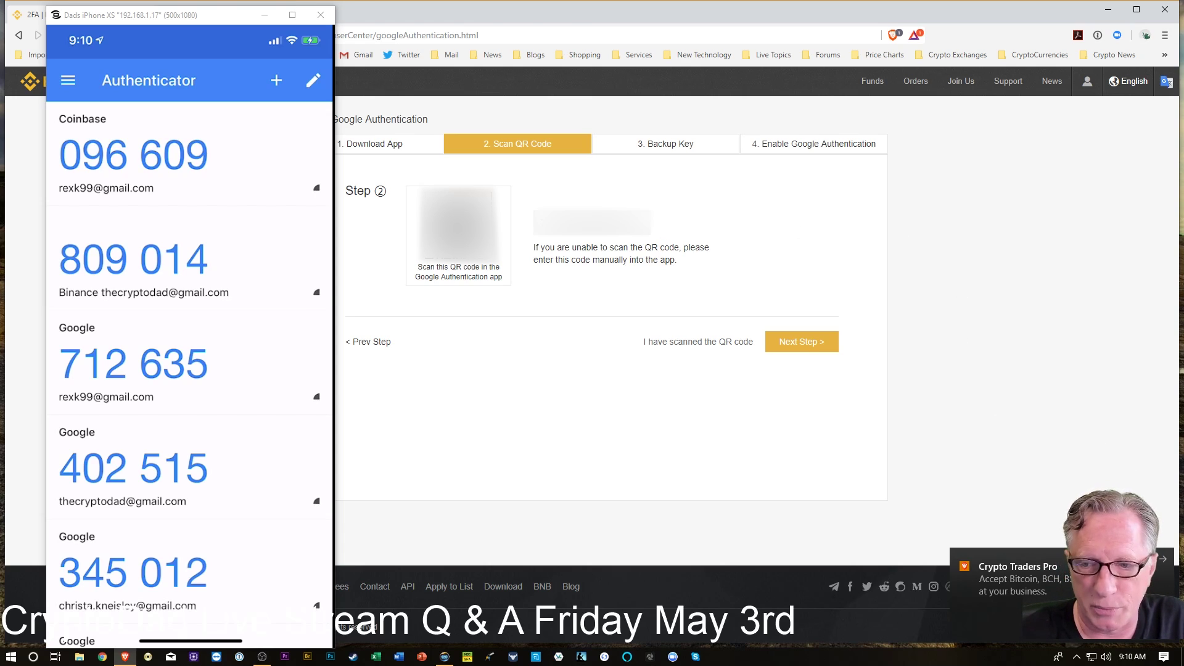
{"action": "left_click", "coordinate": [1162, 558]}
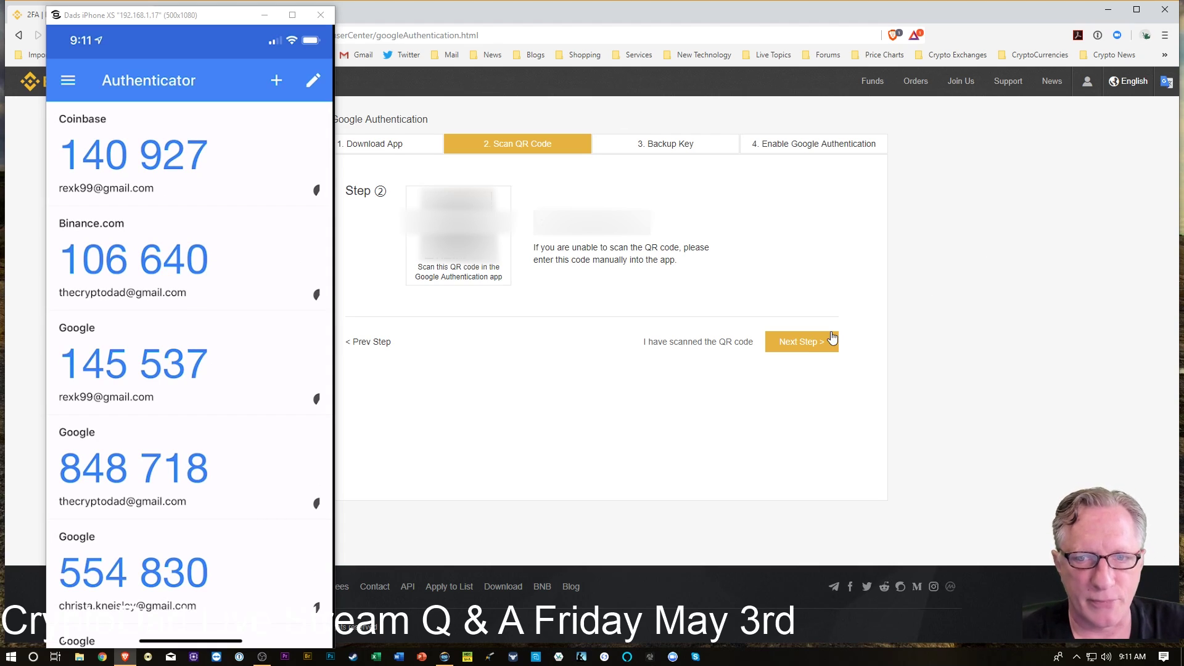
Pass the backup key step, autofill the saved password, enter the current authenticator code, and enable Google Authentication.
{"action": "left_click", "coordinate": [801, 343]}
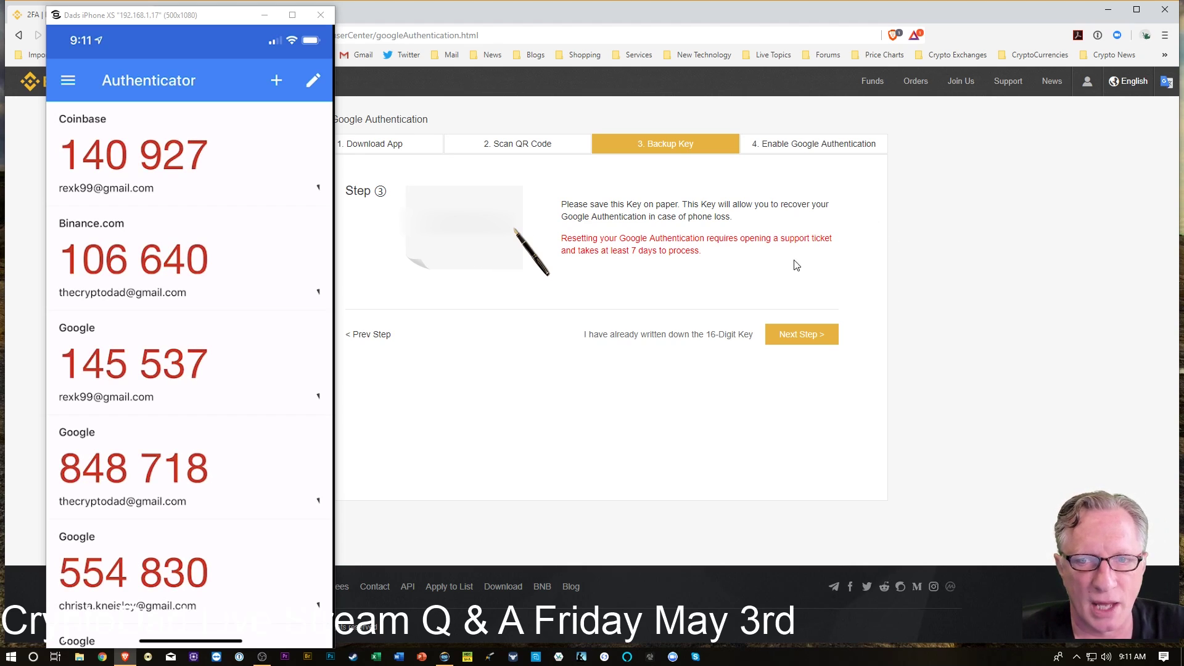
{"action": "left_click", "coordinate": [801, 339]}
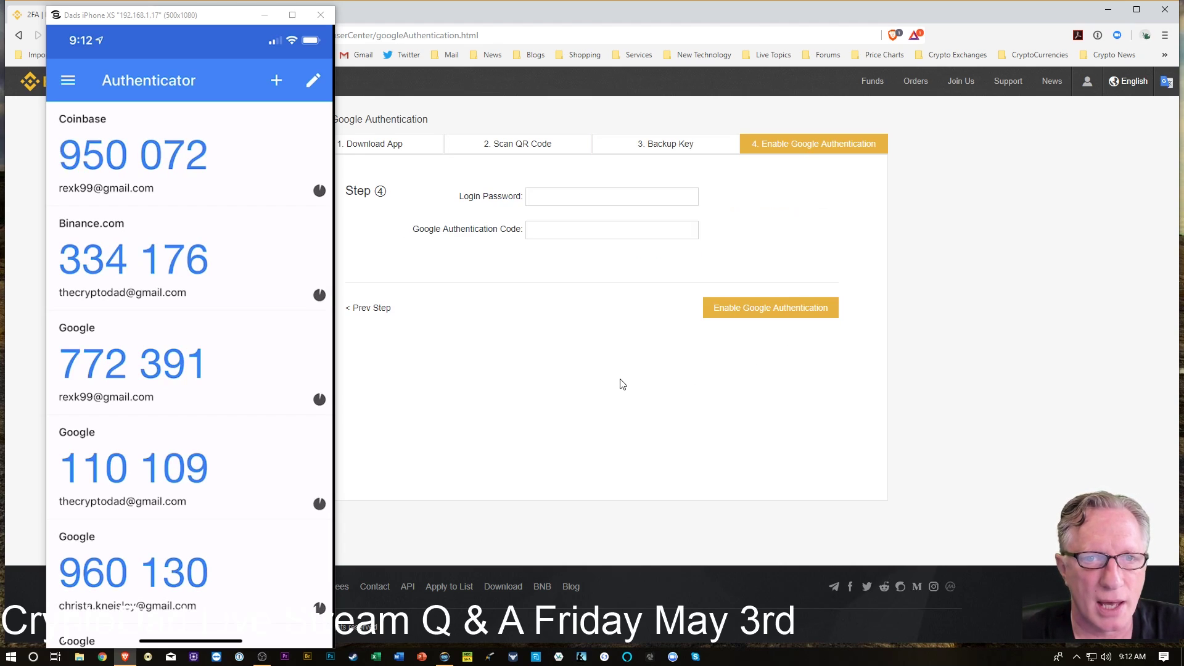
{"action": "left_click", "coordinate": [530, 197]}
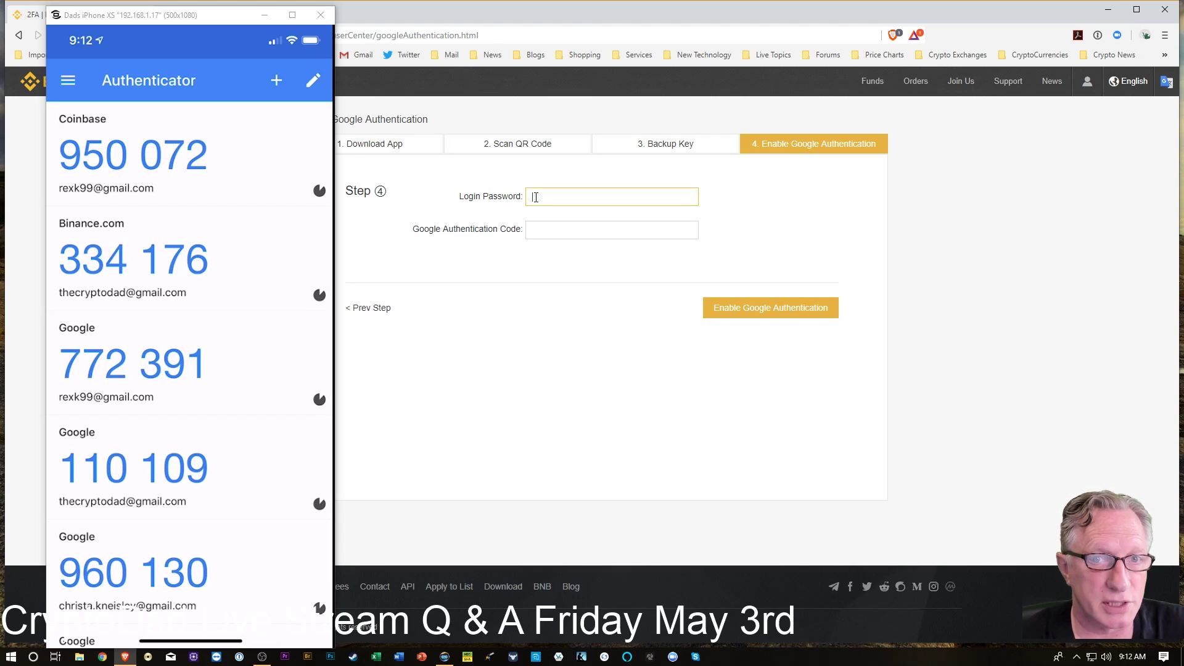
{"action": "left_click", "coordinate": [1098, 35]}
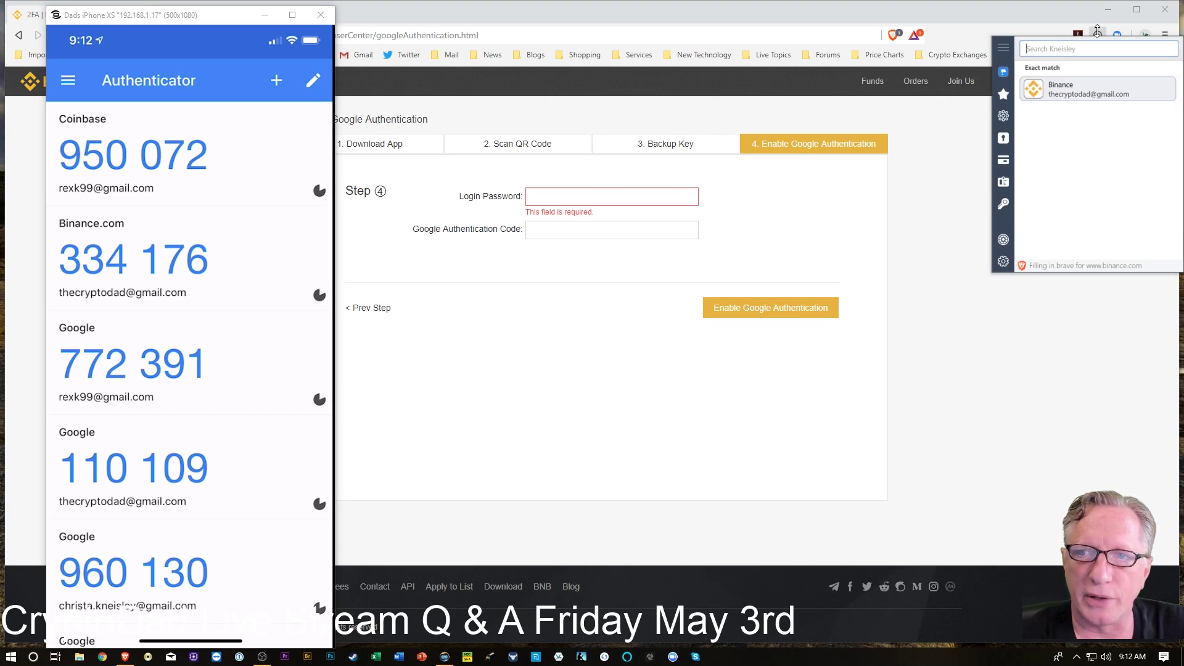
{"action": "left_click", "coordinate": [1034, 92]}
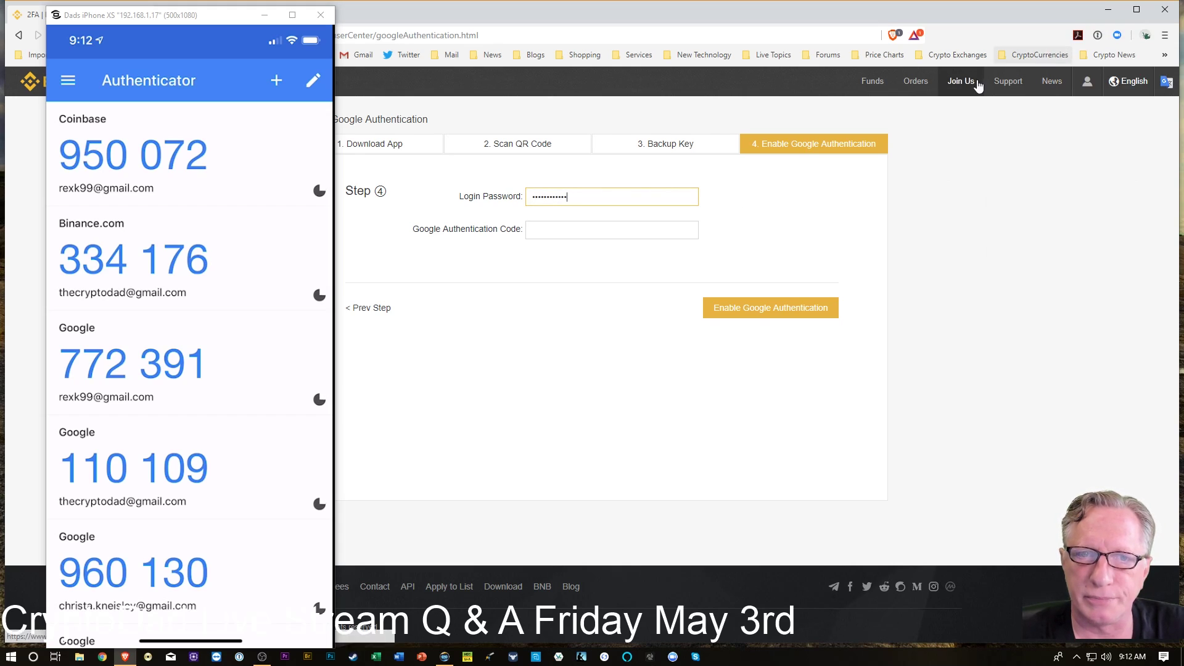
{"action": "left_click", "coordinate": [537, 230]}
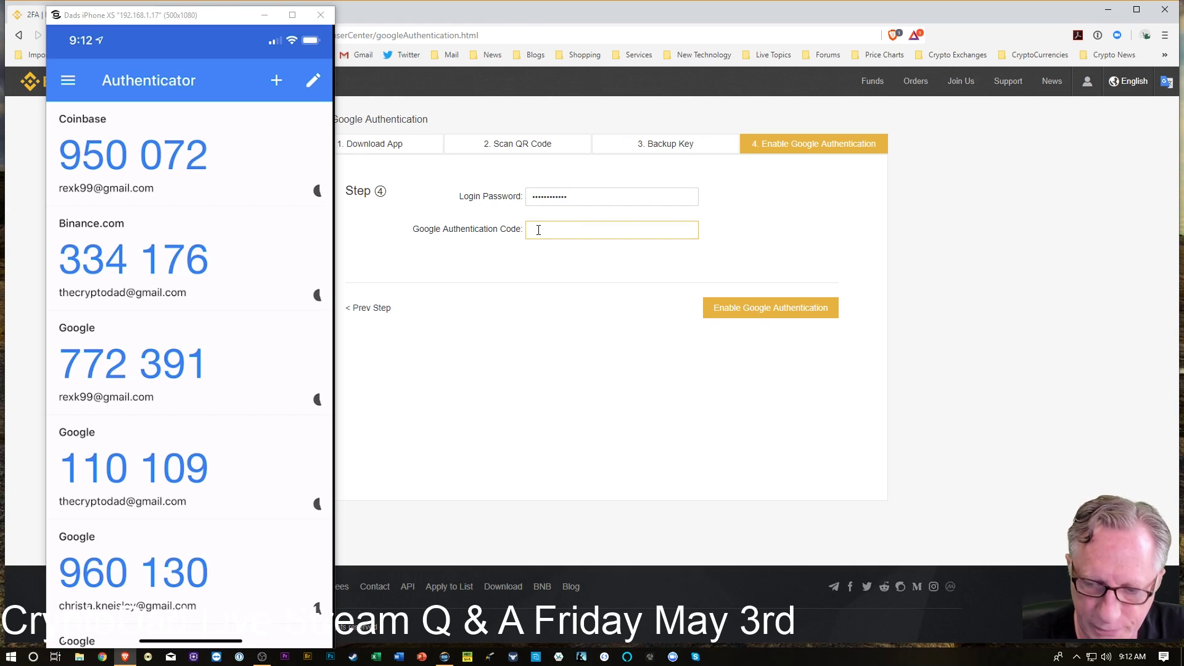
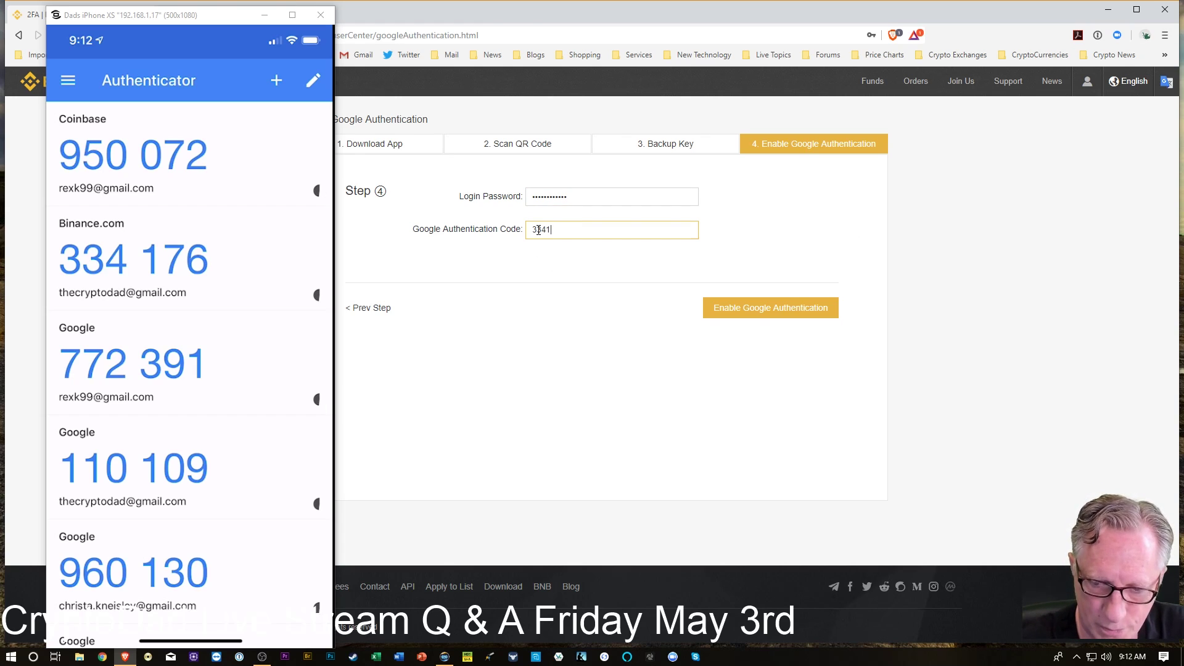
{"action": "left_click", "coordinate": [770, 310]}
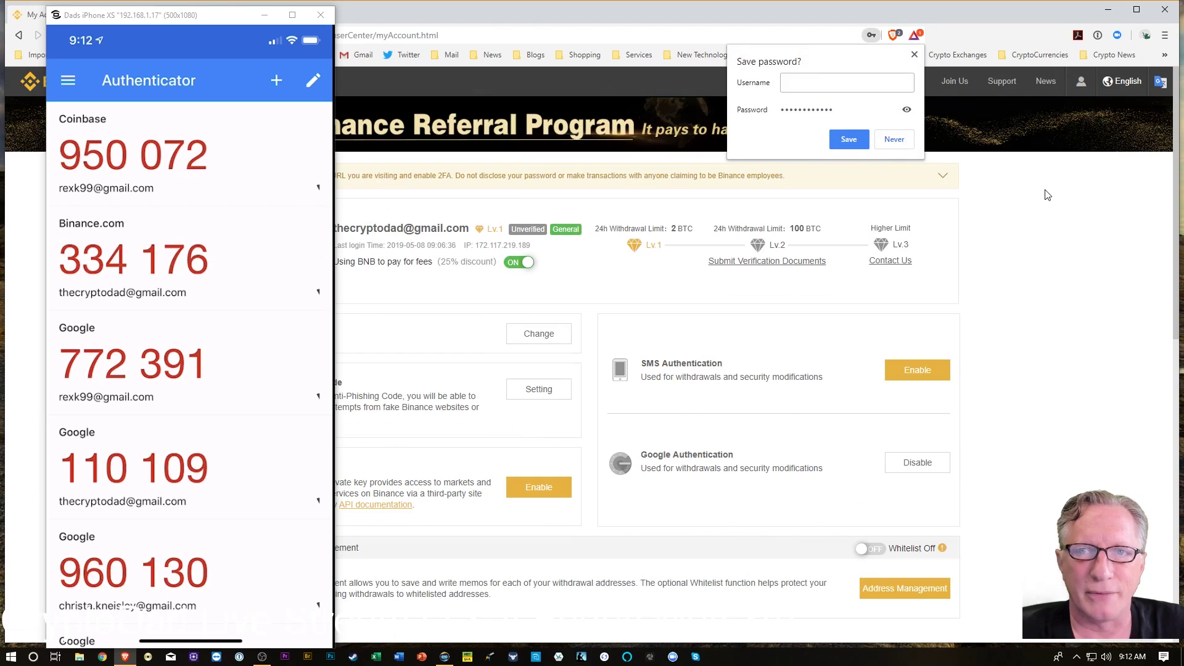
Decline the browser's offer to save the password and reopen the password manager's saved logins.
{"action": "left_click", "coordinate": [914, 54]}
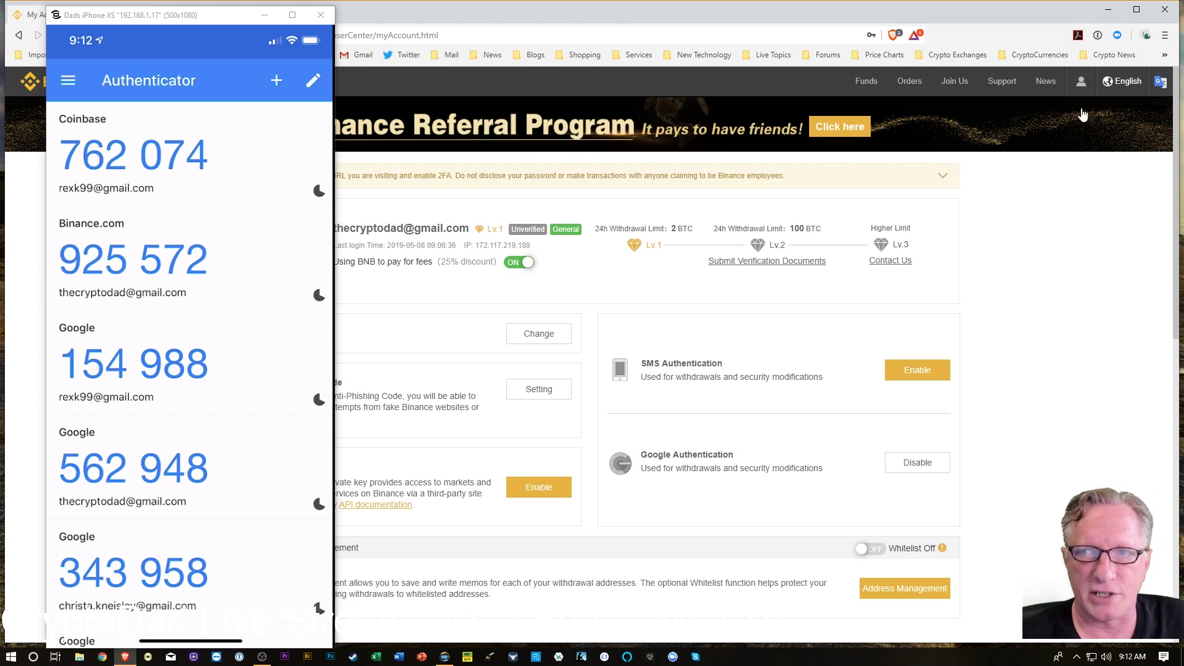
{"action": "left_click", "coordinate": [1097, 35]}
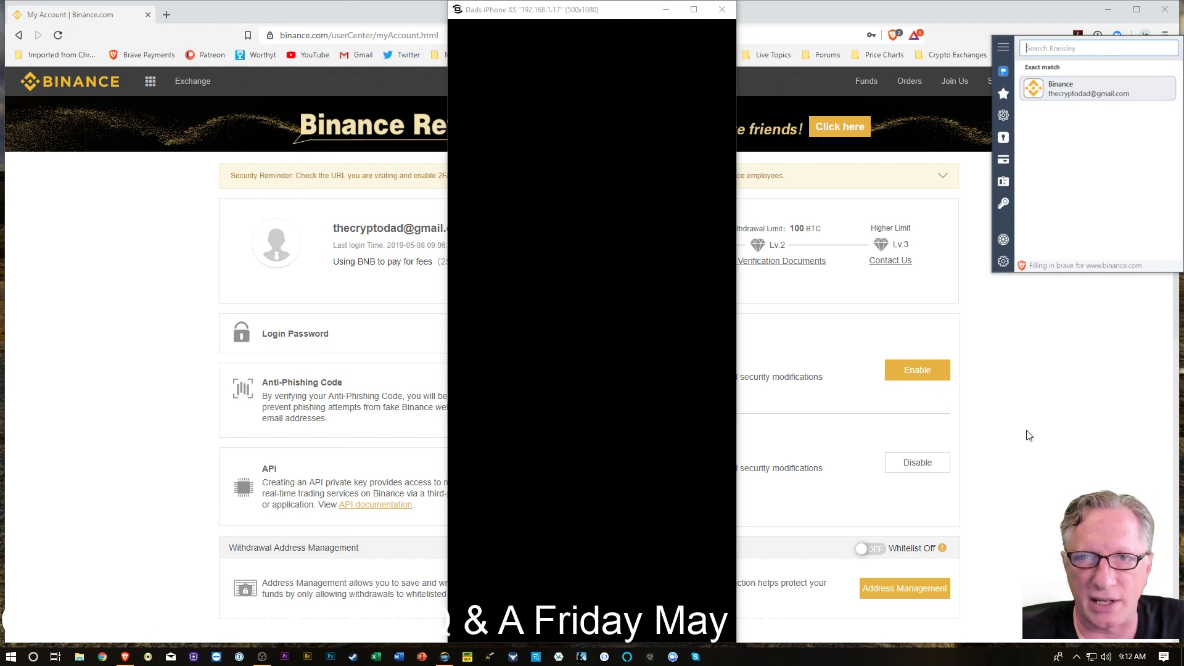
Close the password manager popup and the X-Mirage phone mirroring window.
{"action": "left_click", "coordinate": [1028, 435]}
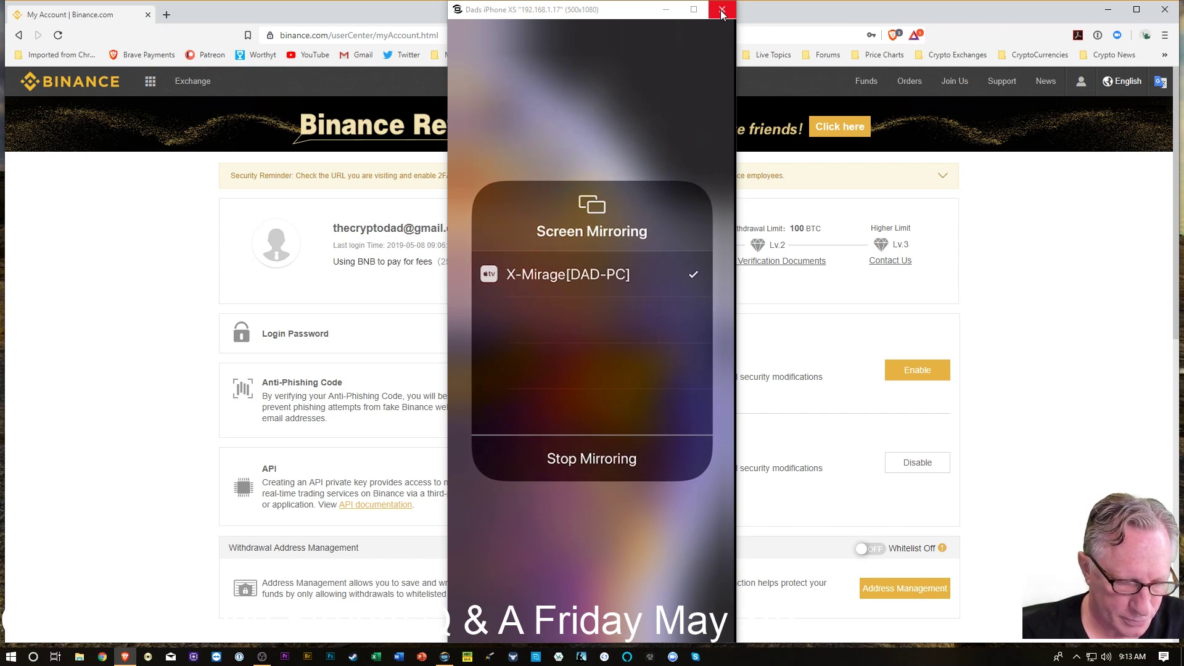
{"action": "left_click", "coordinate": [721, 11]}
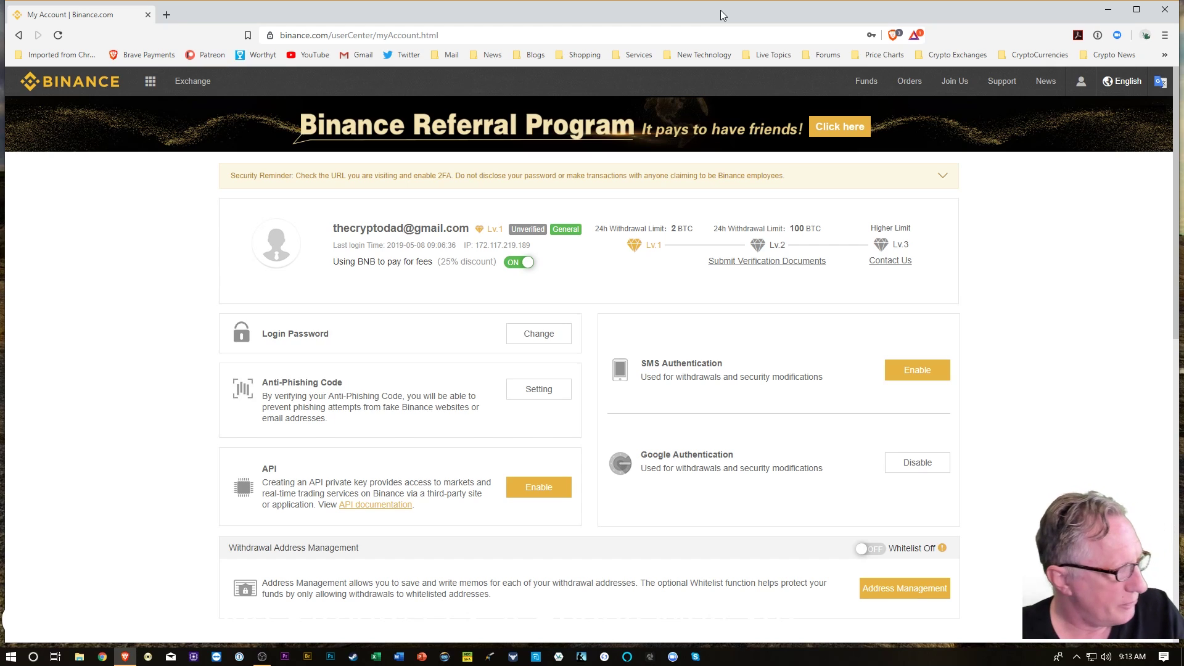